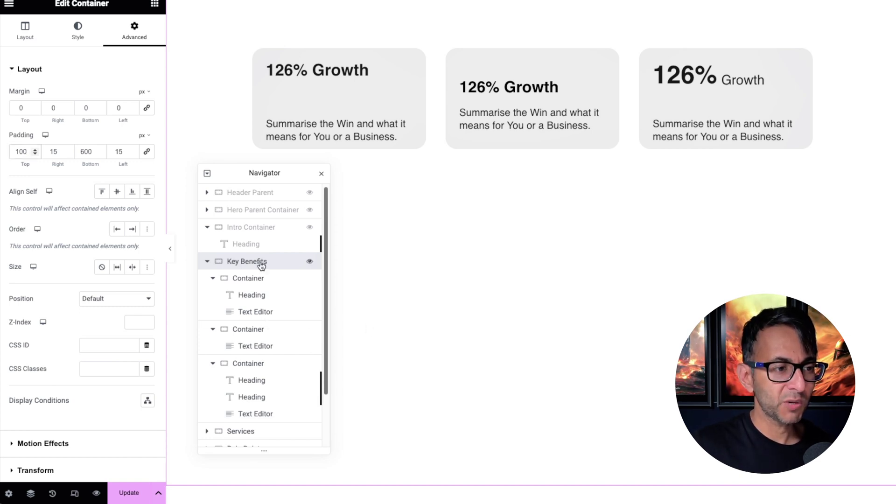
# Step: Step through the three Key Benefits containers, ending on the third card's layout settings
pyautogui.click(261, 279)
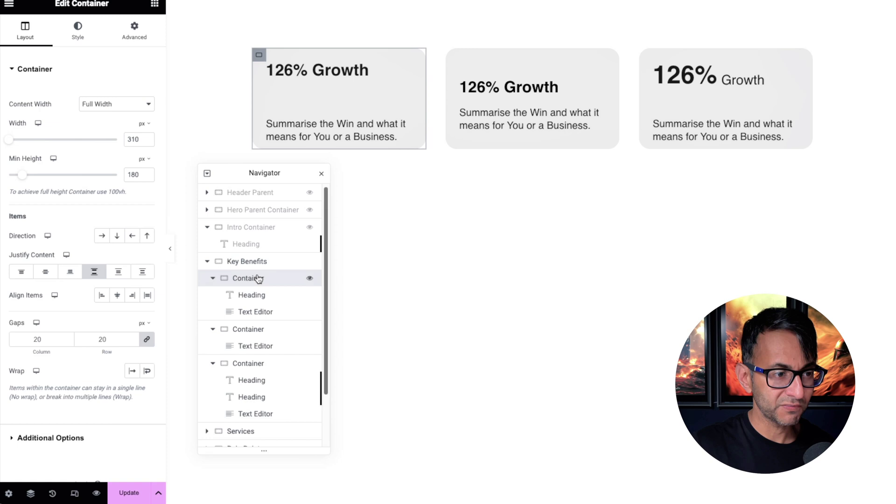
pyautogui.click(260, 329)
pyautogui.click(260, 370)
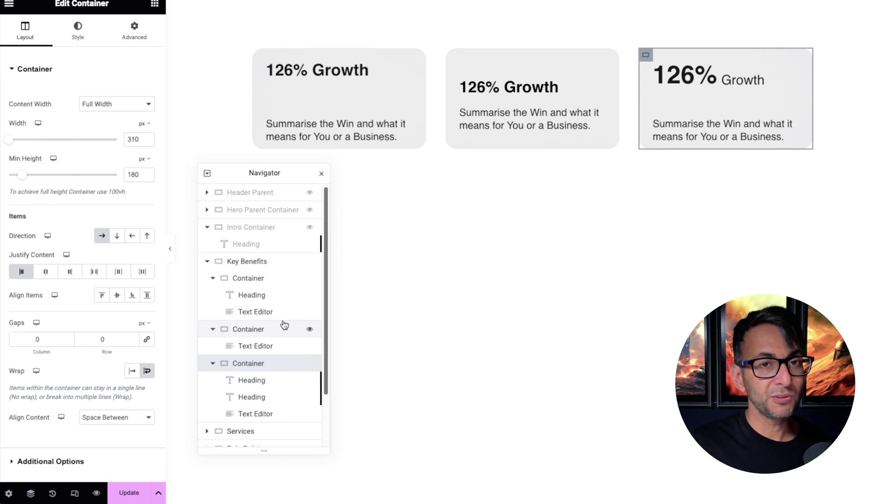
# Step: Review the first card's heading and summary, then reselect its 310 px wide, 180 px tall container
pyautogui.click(274, 279)
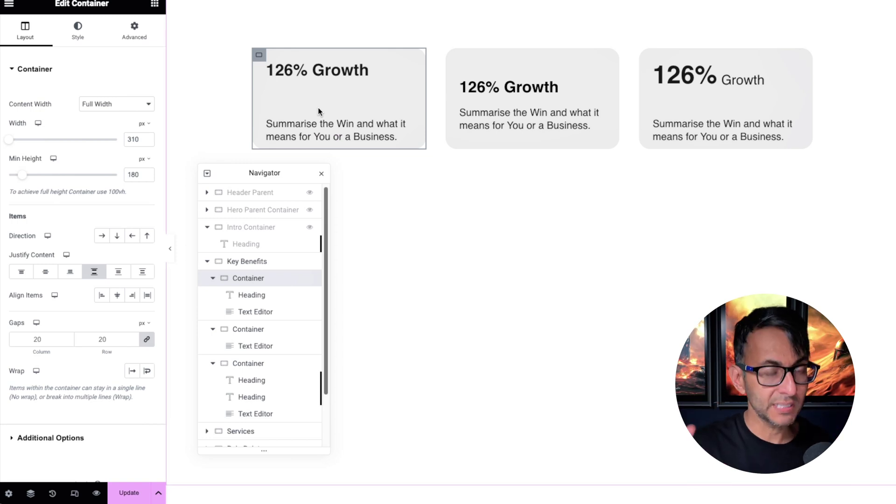
pyautogui.click(280, 295)
pyautogui.click(283, 311)
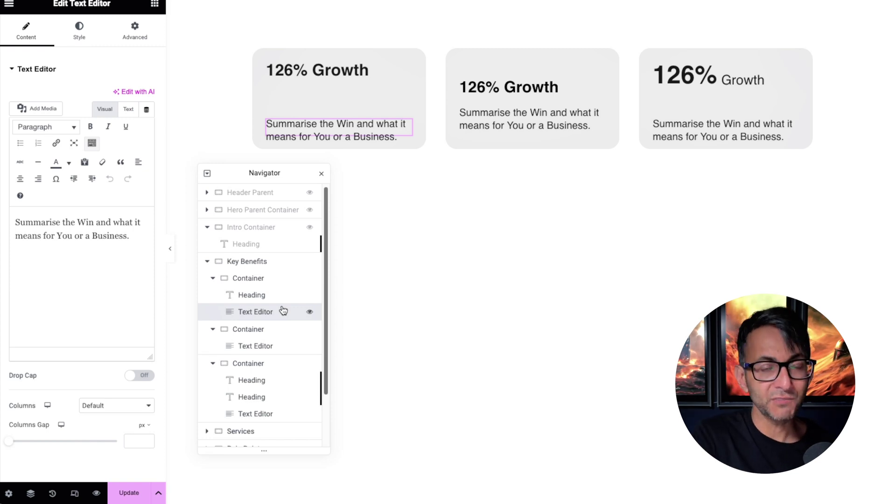
pyautogui.click(275, 301)
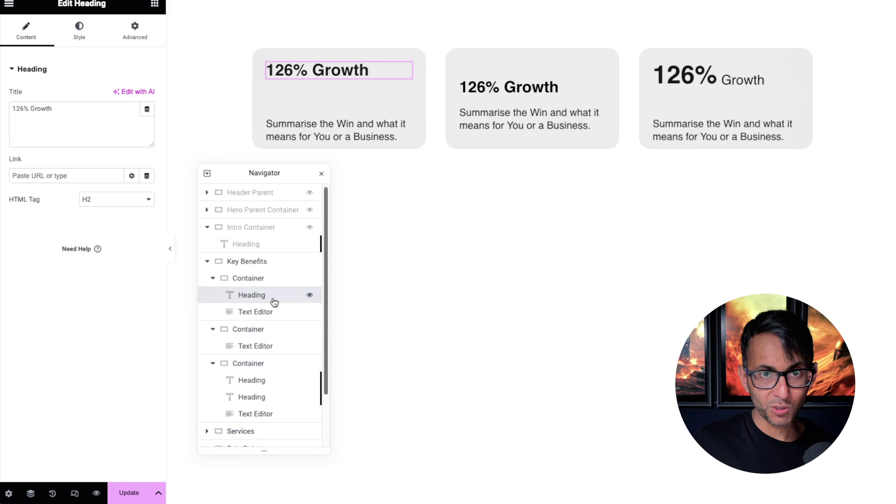
pyautogui.click(267, 312)
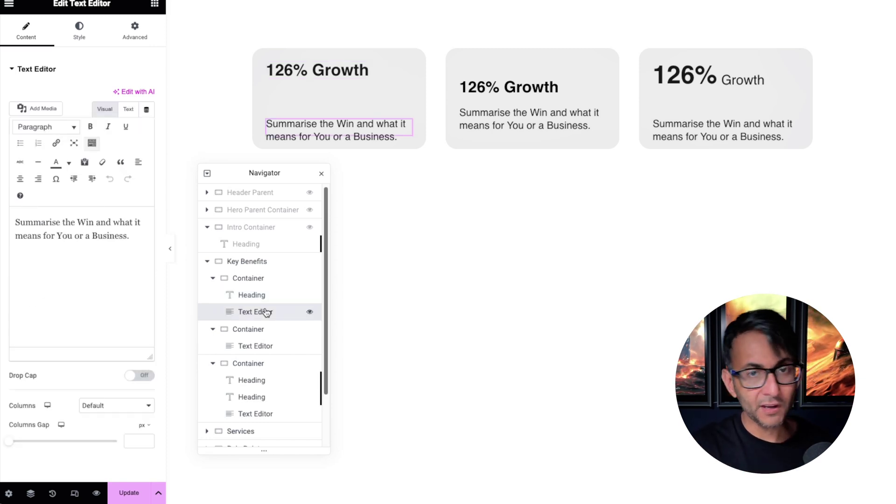
pyautogui.click(265, 279)
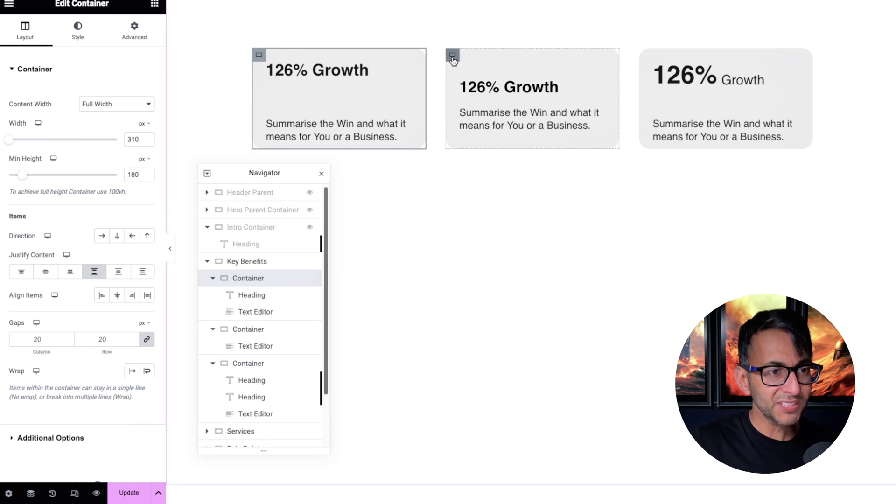
# Step: Open the middle card's Text Editor and inspect its 126% Growth H3 and summary paragraph
pyautogui.click(452, 60)
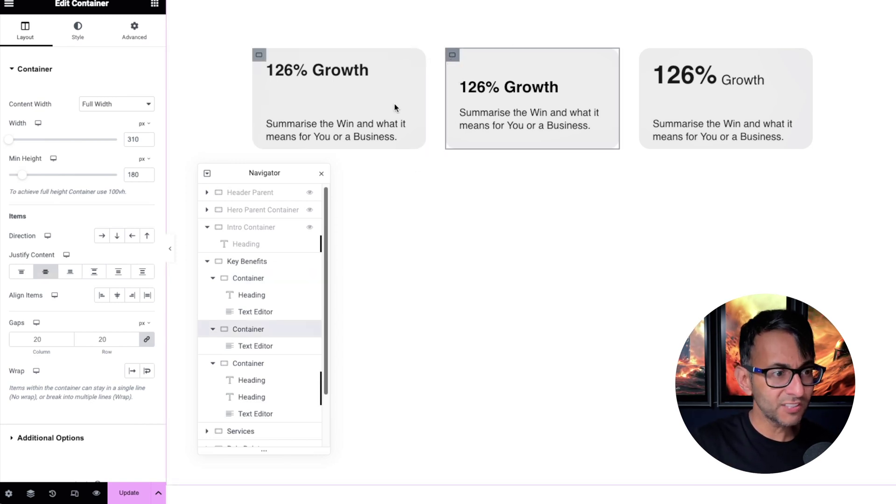
pyautogui.click(271, 345)
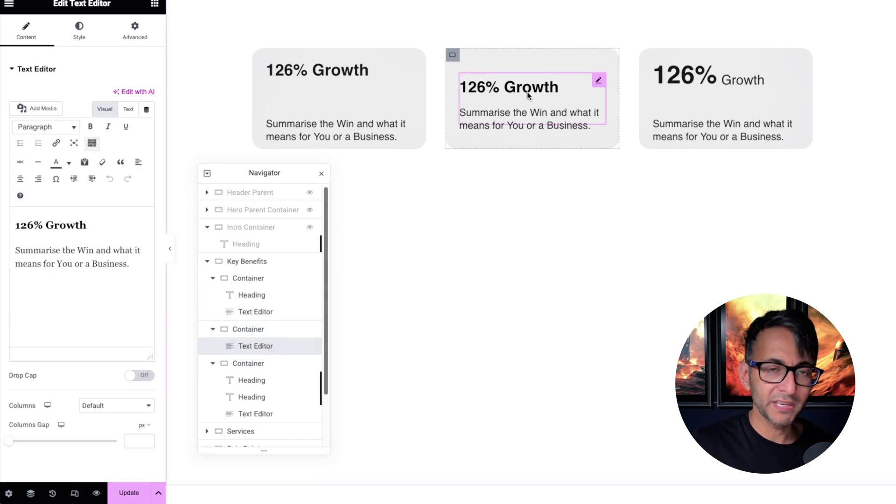
pyautogui.click(110, 229)
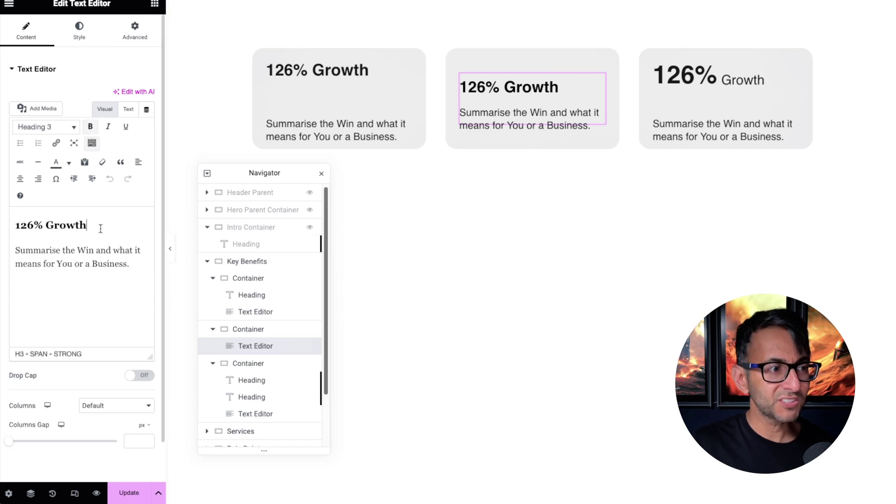
pyautogui.moveTo(100, 229); pyautogui.dragTo(13, 226)
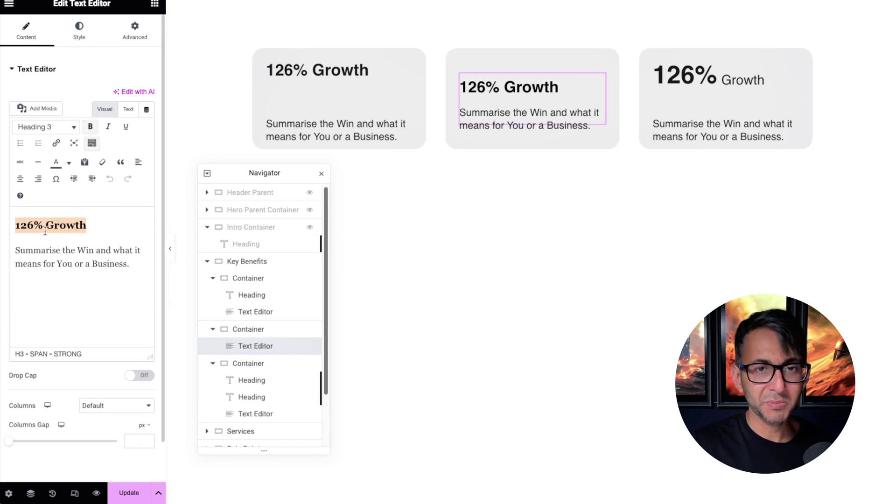
pyautogui.click(78, 252)
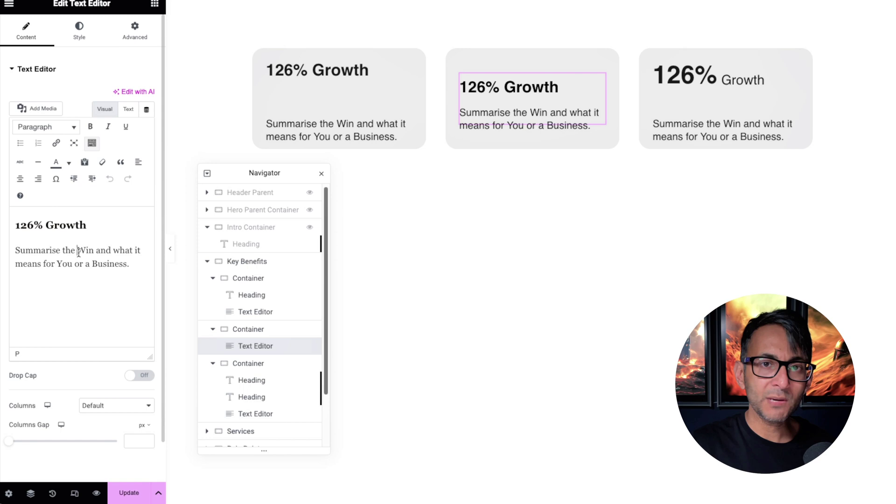
pyautogui.moveTo(128, 264); pyautogui.dragTo(1, 223)
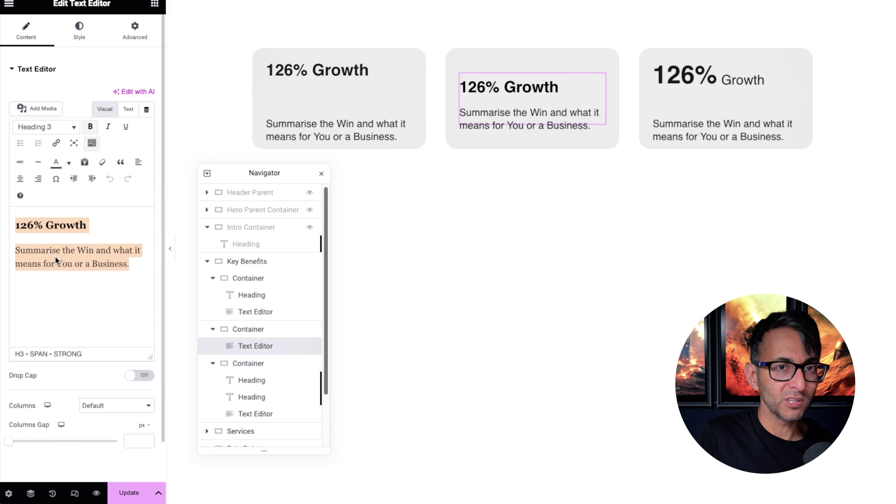
# Step: Reselect the middle text block, add a blank line before Summarise, then undo it
pyautogui.click(255, 301)
pyautogui.click(255, 311)
pyautogui.click(256, 345)
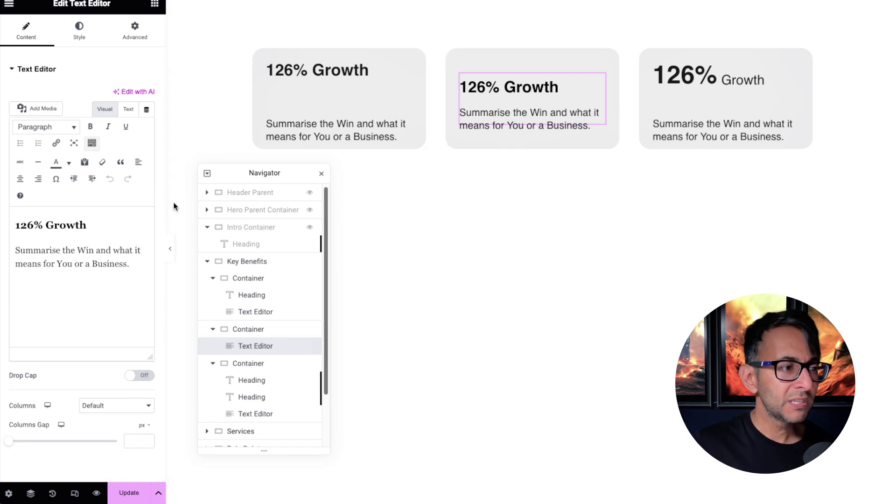
pyautogui.click(13, 251)
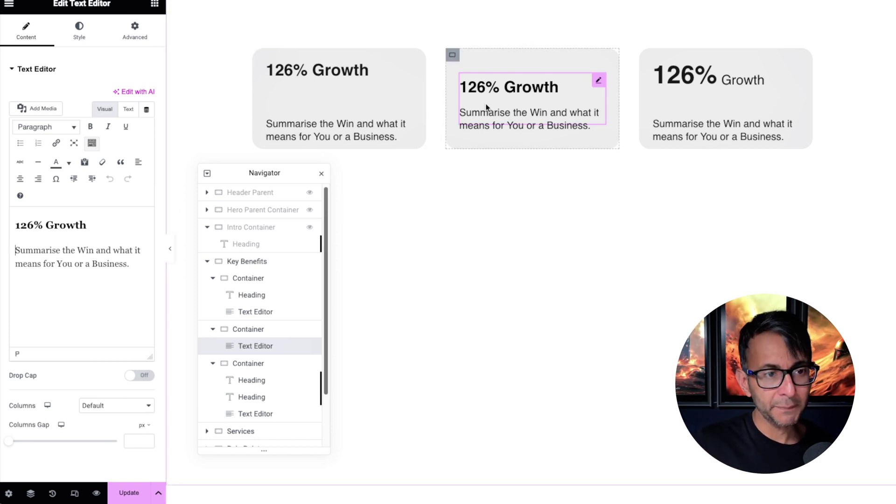
pyautogui.press('Return')
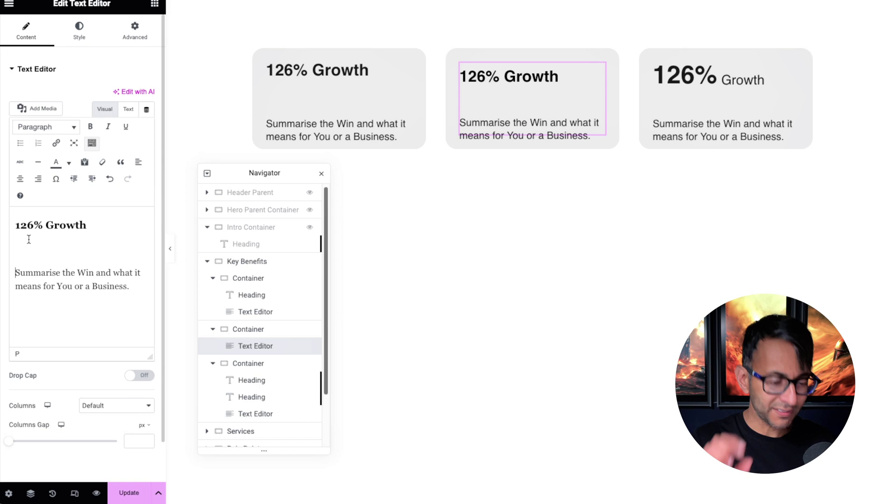
pyautogui.hotkey('ctrl', 'z')
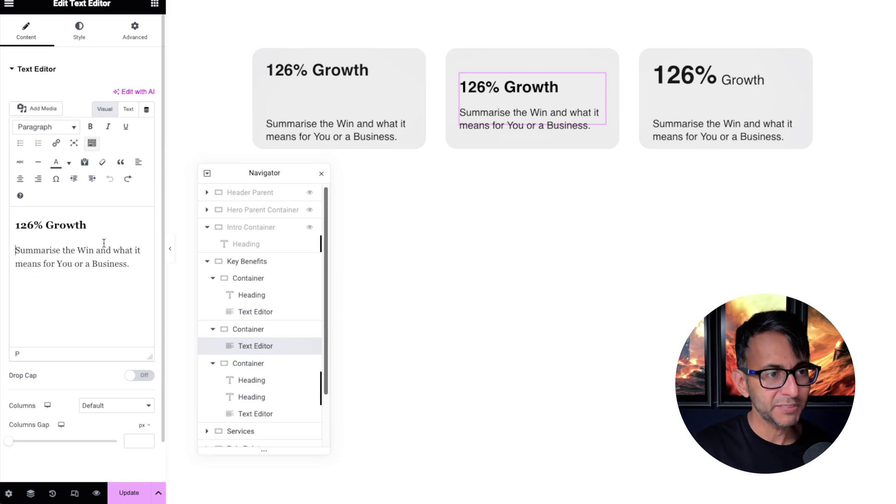
# Step: Try Justify Content End, Start, then Space Between on the left card's container
pyautogui.click(371, 127)
pyautogui.click(258, 55)
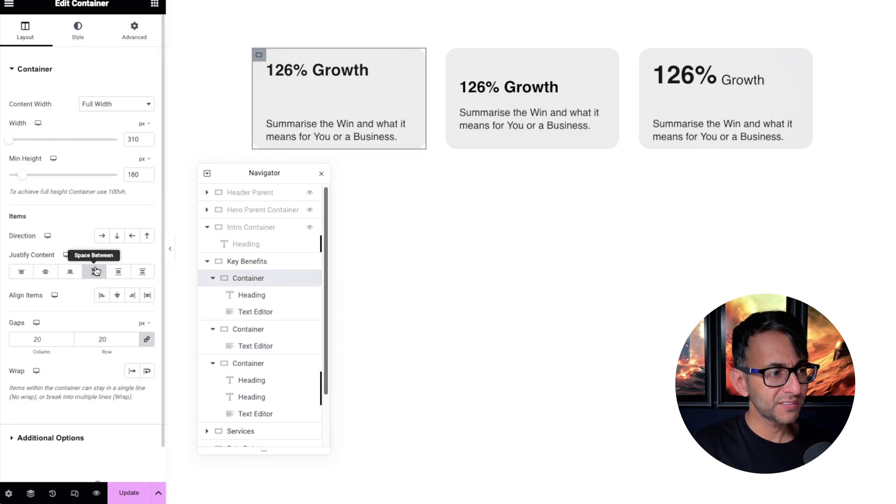
pyautogui.click(71, 274)
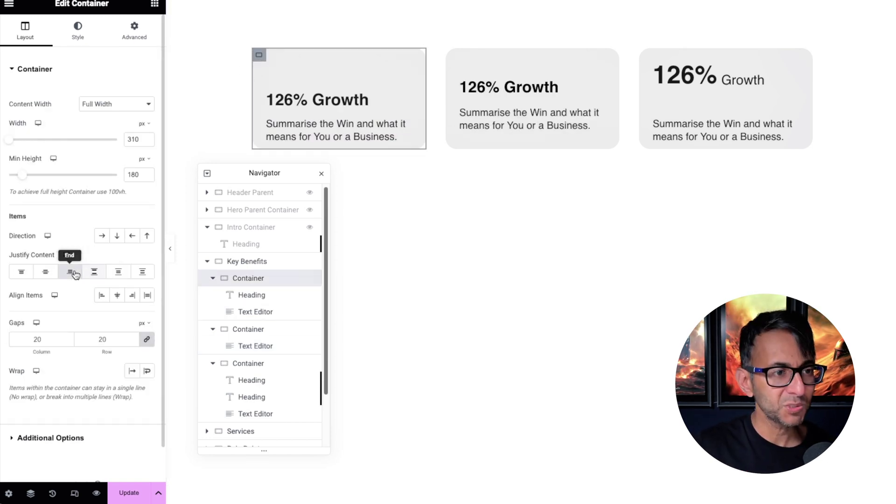
pyautogui.click(22, 274)
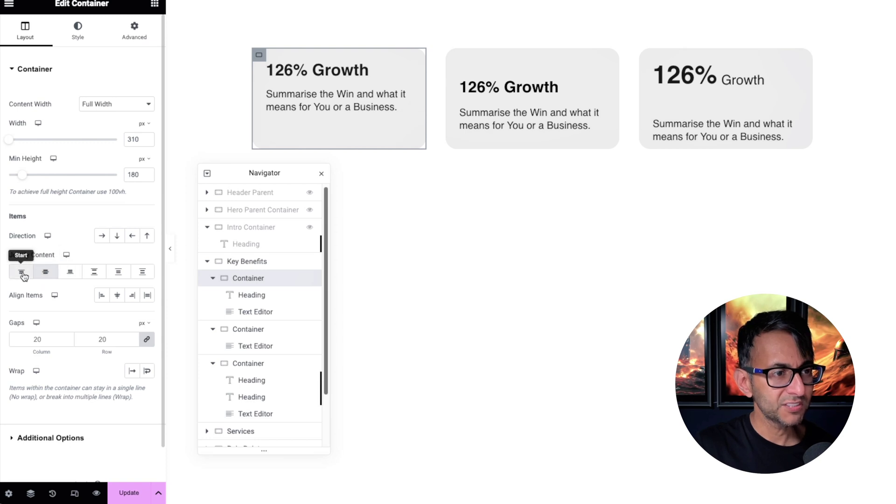
pyautogui.click(94, 273)
# Step: Cycle the middle card's Justify Content through Start, End, Center and Space Between, ending on Center
pyautogui.click(452, 55)
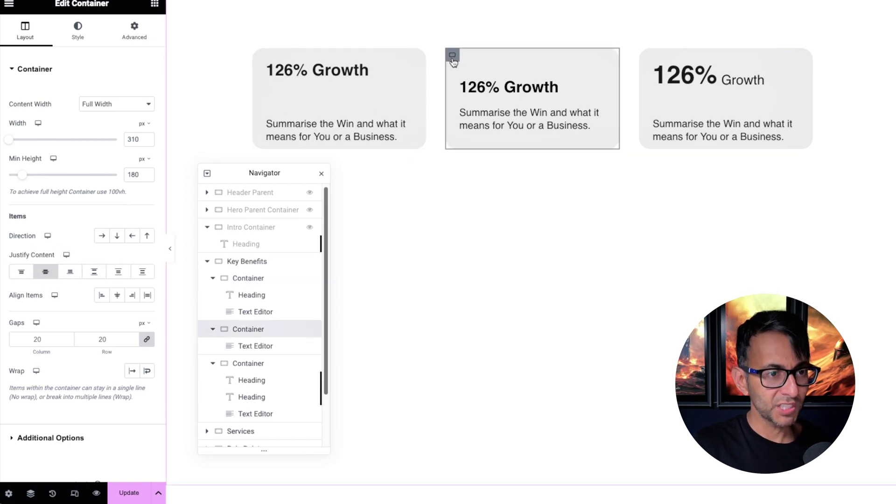
pyautogui.click(23, 274)
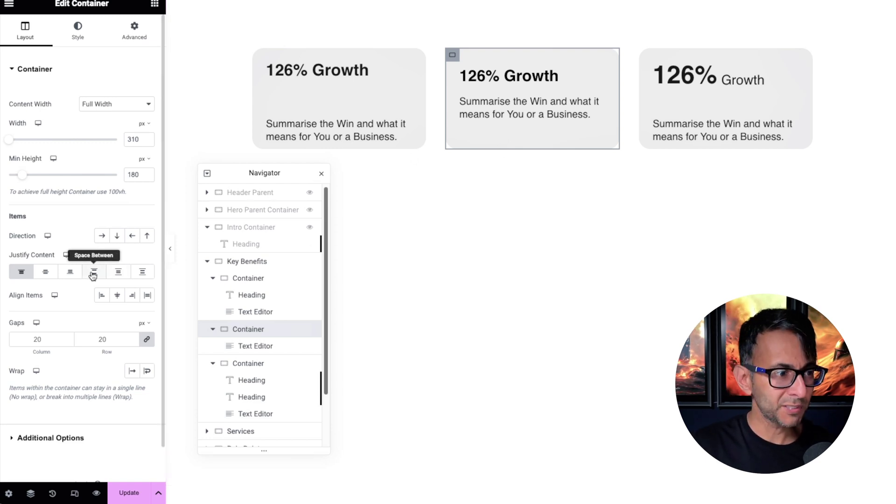
pyautogui.click(70, 272)
pyautogui.click(50, 275)
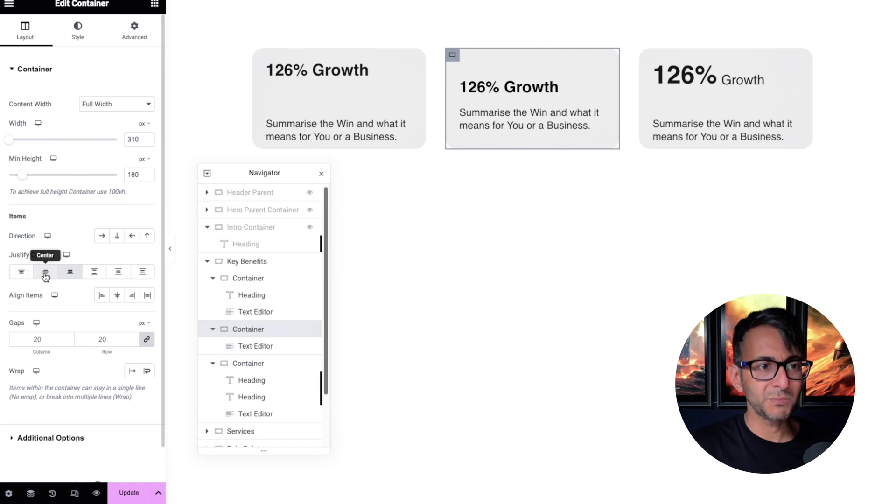
pyautogui.click(95, 275)
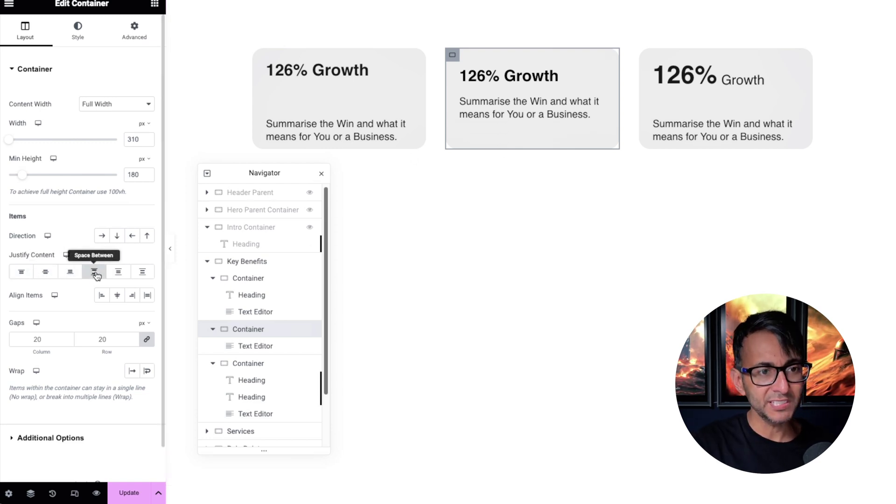
pyautogui.click(47, 275)
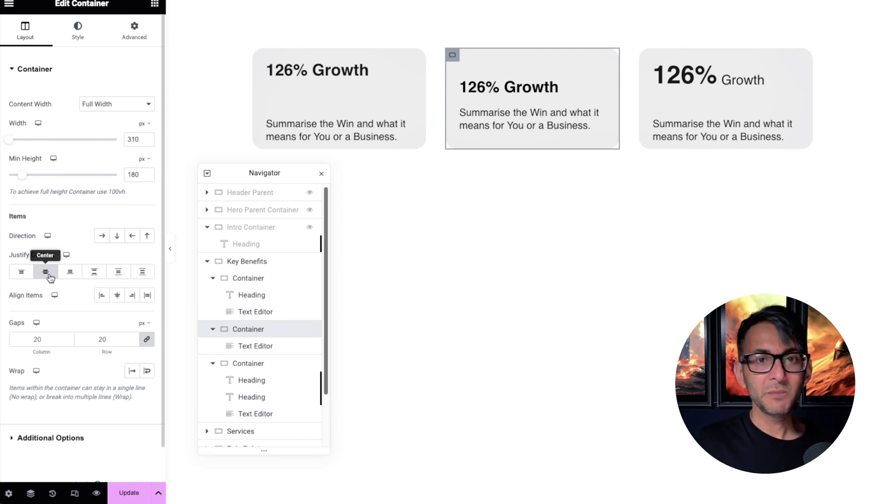
# Step: Select the third card's container and turn on Wrap for its row layout
pyautogui.click(245, 364)
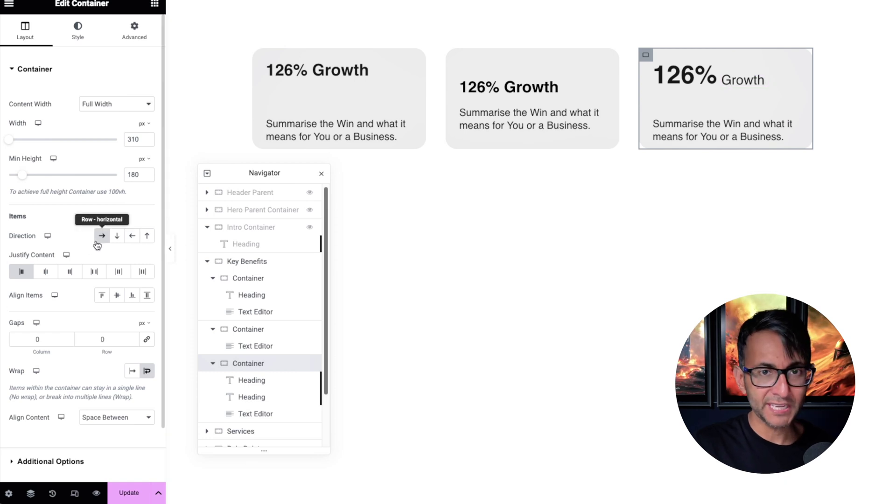
pyautogui.click(147, 371)
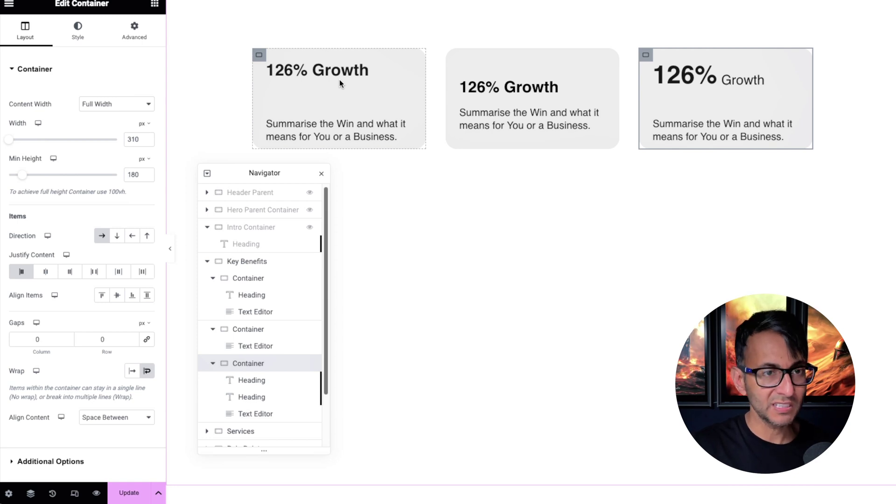
pyautogui.click(258, 386)
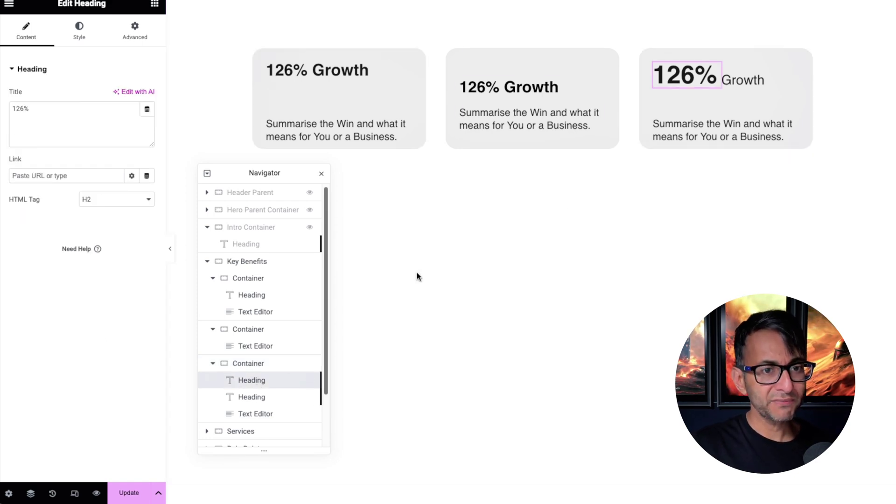
pyautogui.click(273, 404)
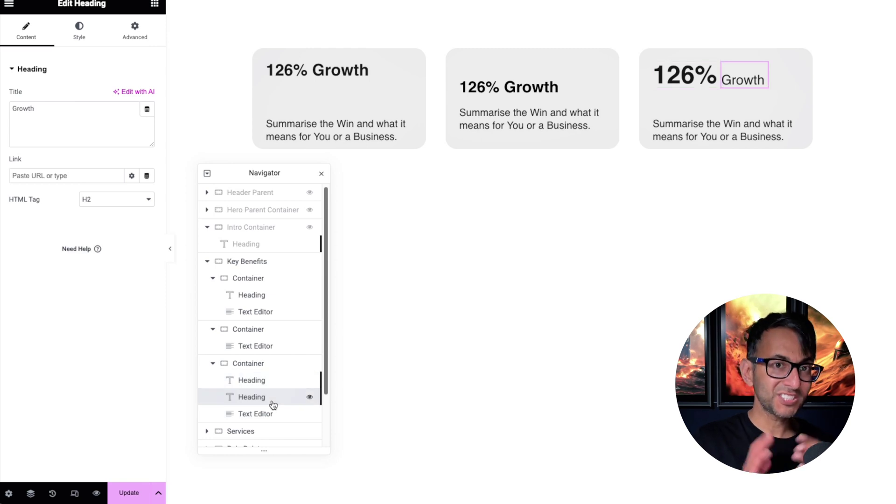
pyautogui.click(276, 386)
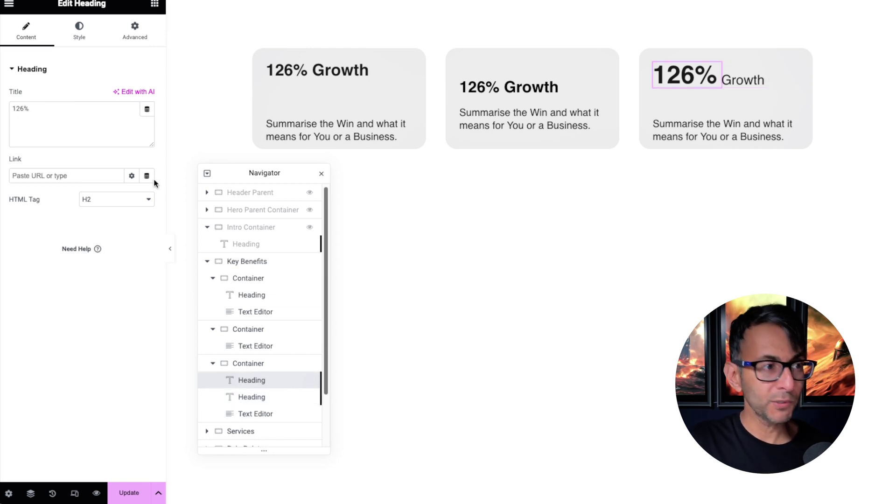
pyautogui.click(135, 38)
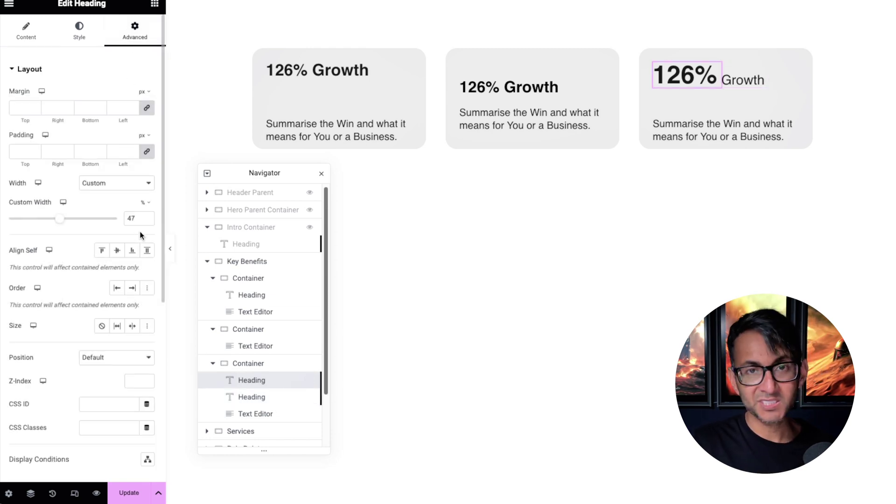
pyautogui.click(270, 398)
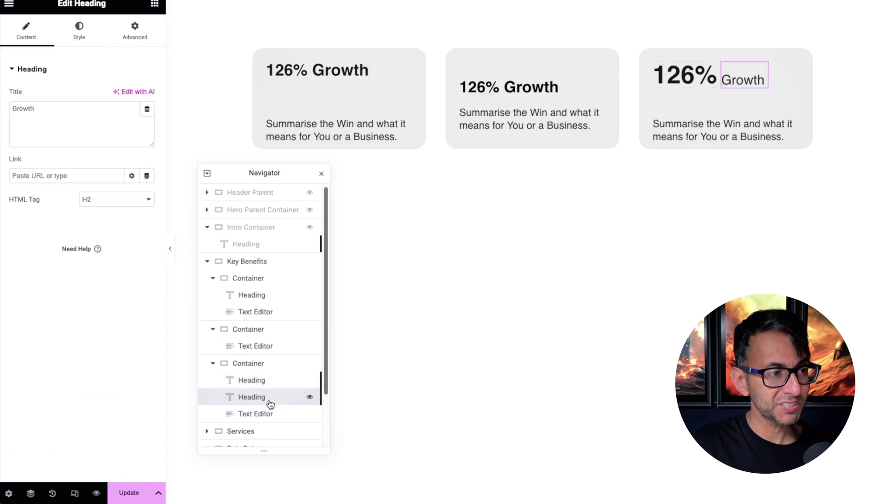
pyautogui.click(148, 37)
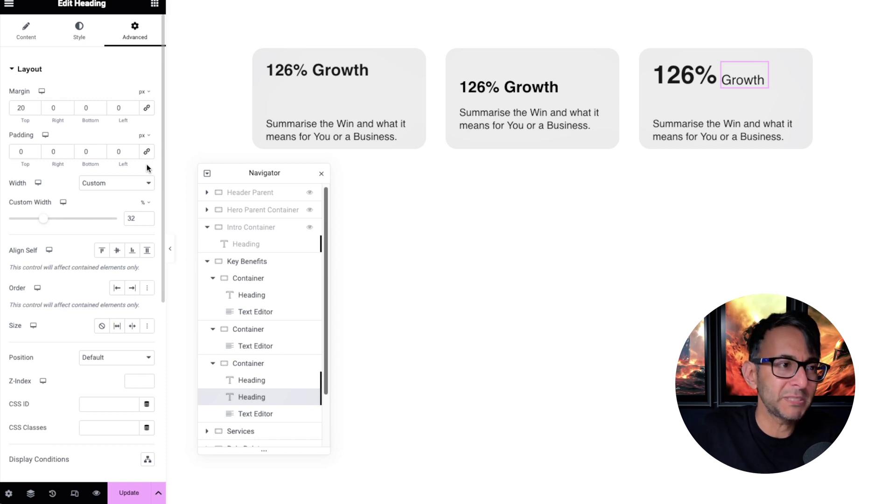
pyautogui.click(276, 380)
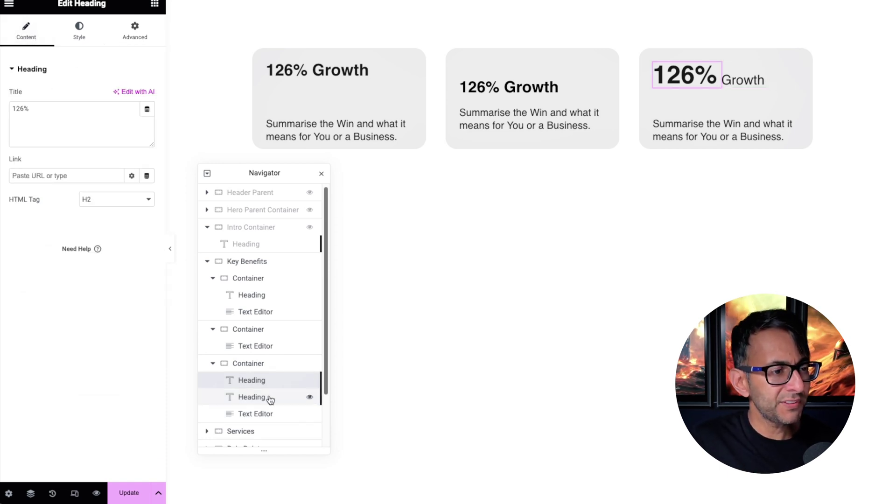
pyautogui.click(248, 363)
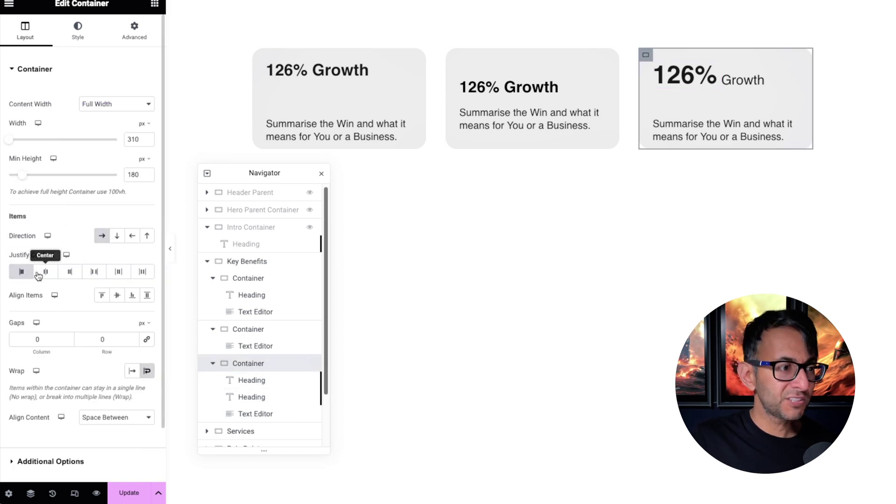
pyautogui.click(47, 273)
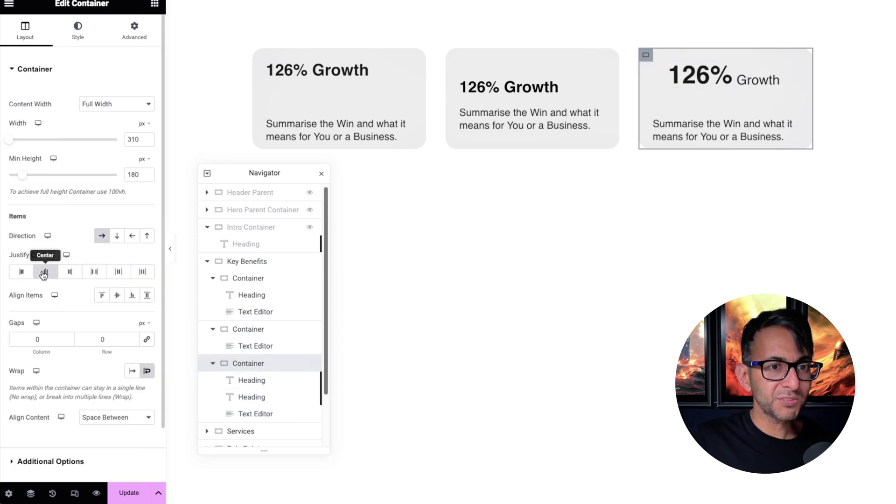
pyautogui.click(69, 274)
pyautogui.click(96, 274)
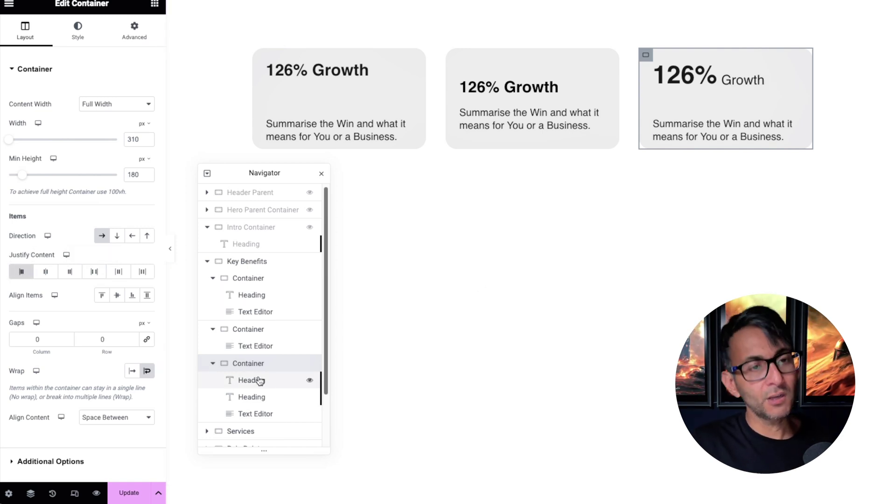
# Step: Review the third card's 126% and Growth headings, then show its description in the Text tab
pyautogui.click(254, 413)
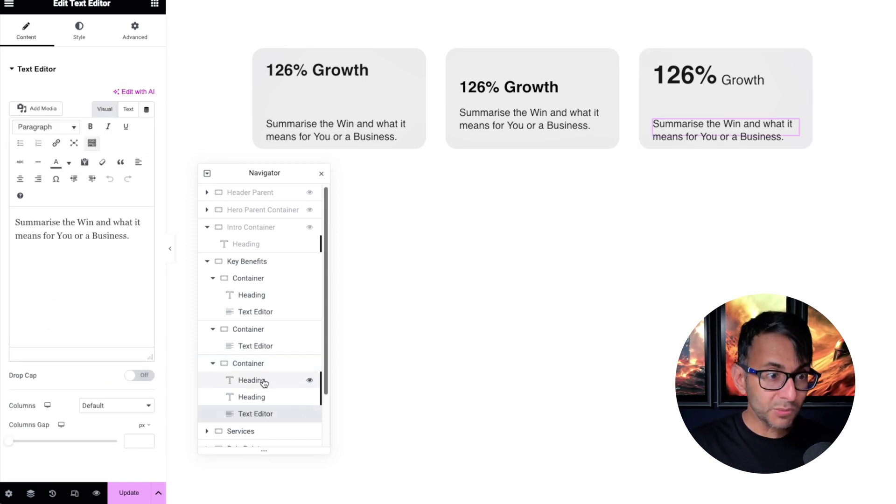
pyautogui.click(269, 385)
pyautogui.click(259, 401)
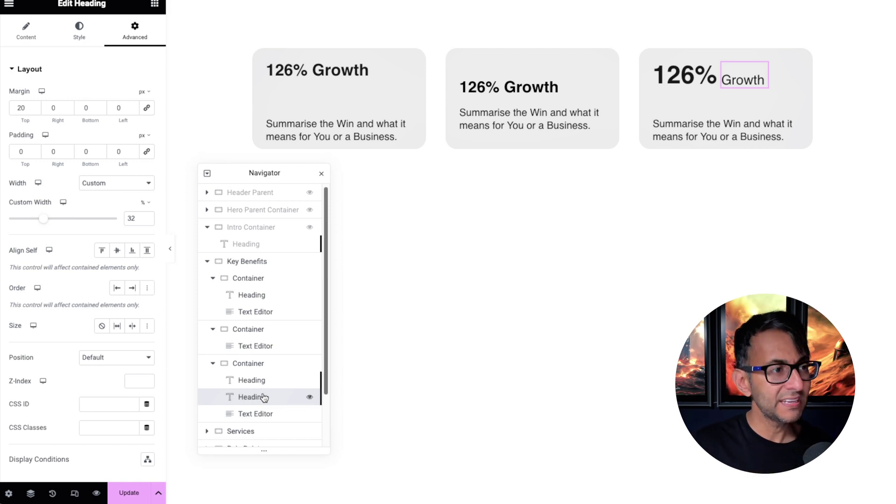
pyautogui.click(37, 34)
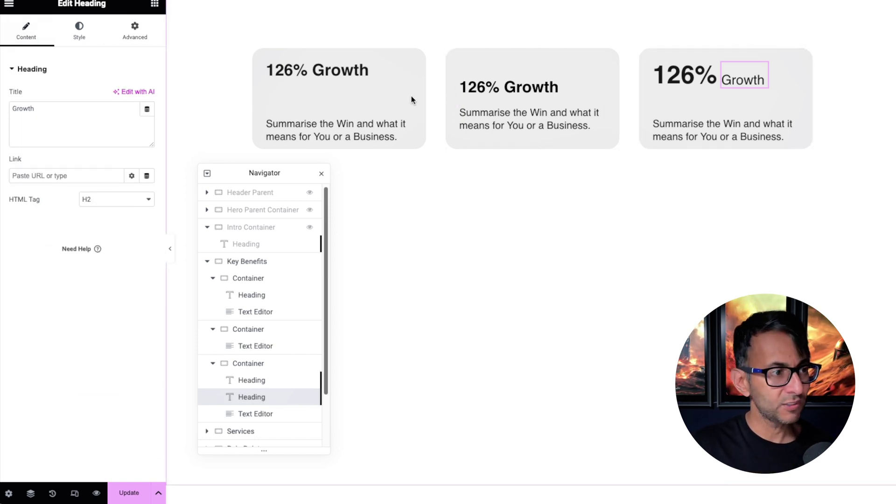
pyautogui.click(76, 34)
pyautogui.click(28, 35)
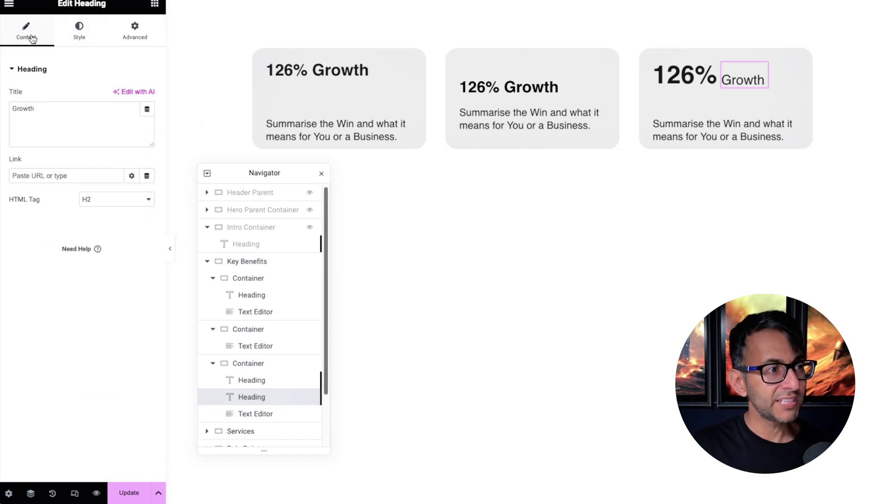
pyautogui.click(724, 134)
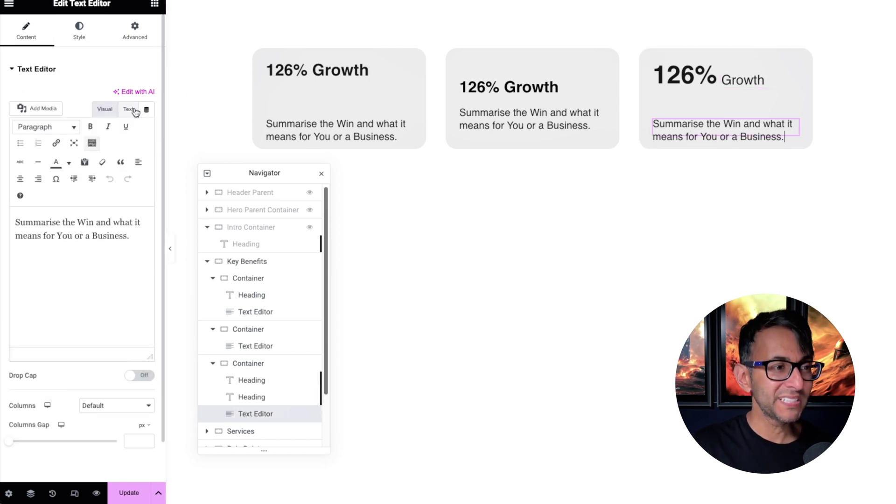
pyautogui.click(133, 110)
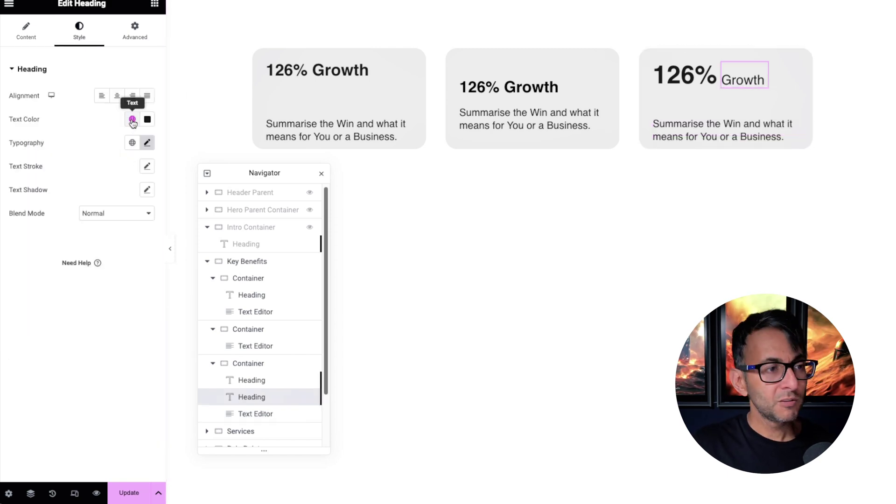
# Step: Try green, then red global colours on the Growth heading, settling on black Primary
pyautogui.click(132, 118)
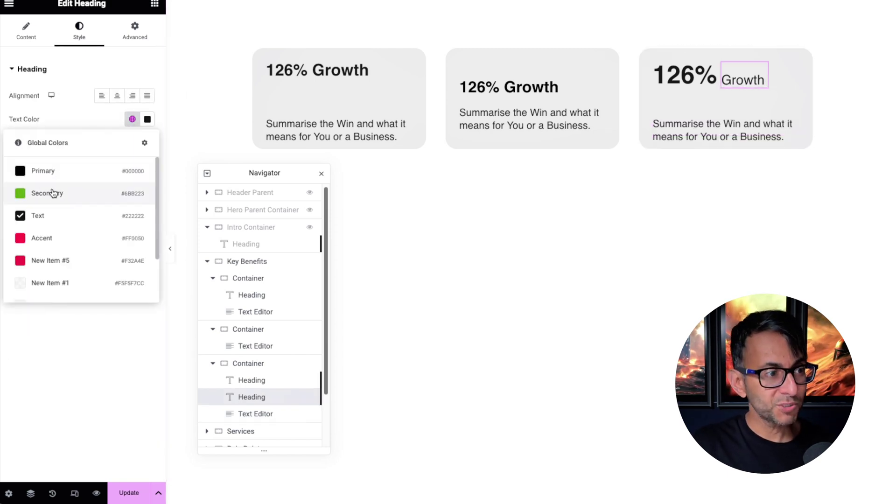
pyautogui.click(52, 193)
pyautogui.click(132, 119)
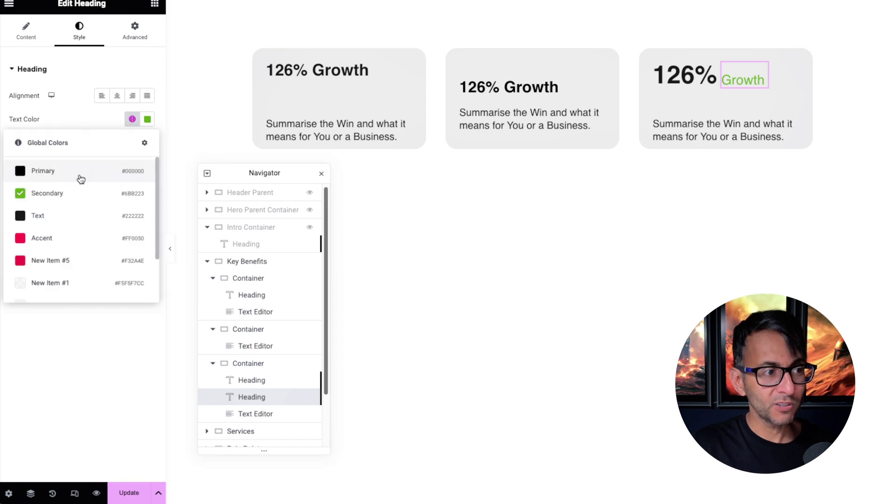
pyautogui.click(65, 241)
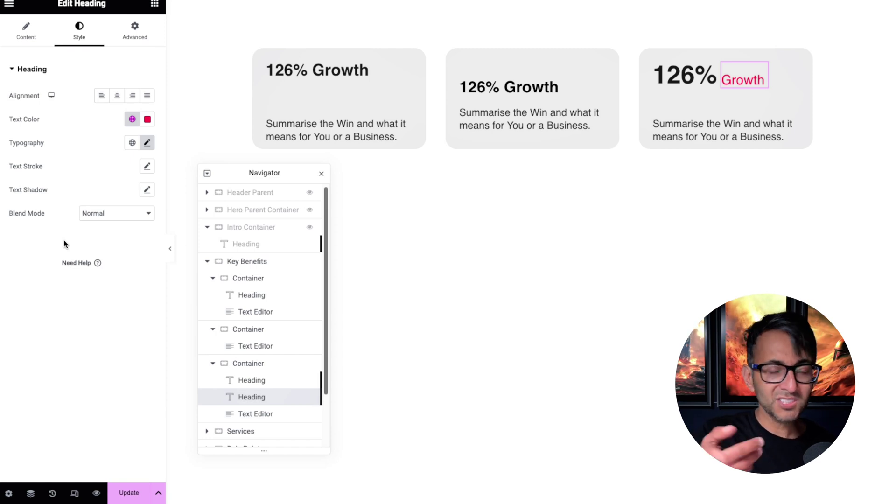
pyautogui.click(132, 119)
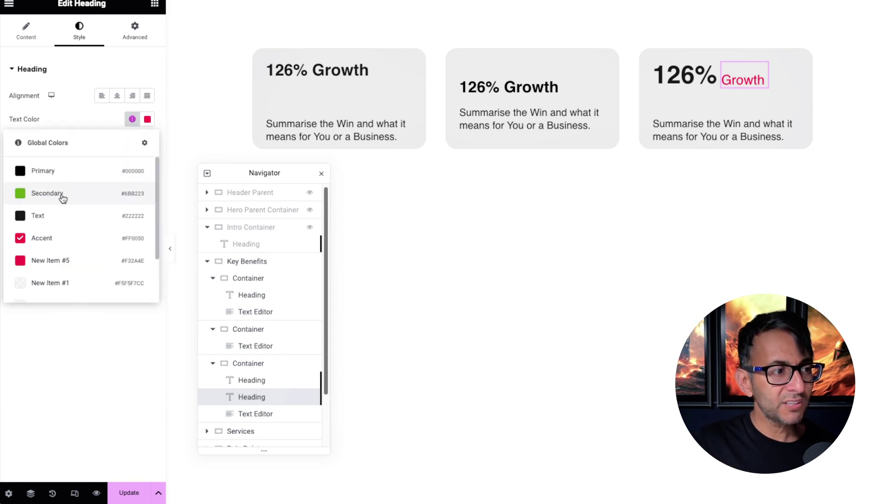
pyautogui.click(65, 177)
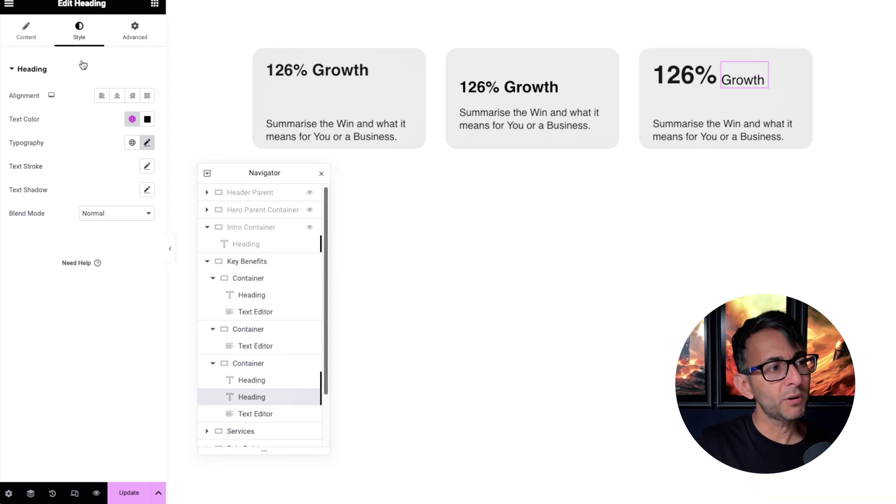
pyautogui.click(26, 32)
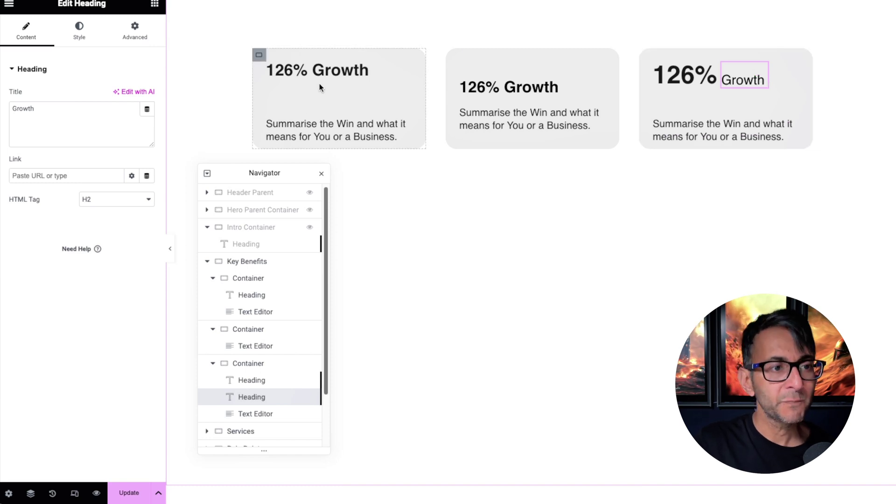
# Step: Select the first card's heading and switch the canvas to the 360 px Mobile preview
pyautogui.click(354, 78)
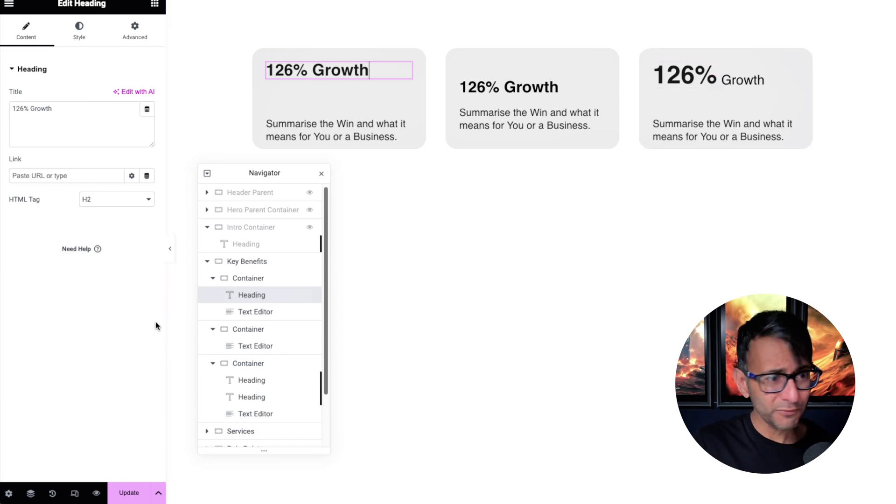
pyautogui.click(74, 493)
# Step: On mobile, select the third card's Growth heading and bring up its style settings
pyautogui.scroll(-1, 515, 264)
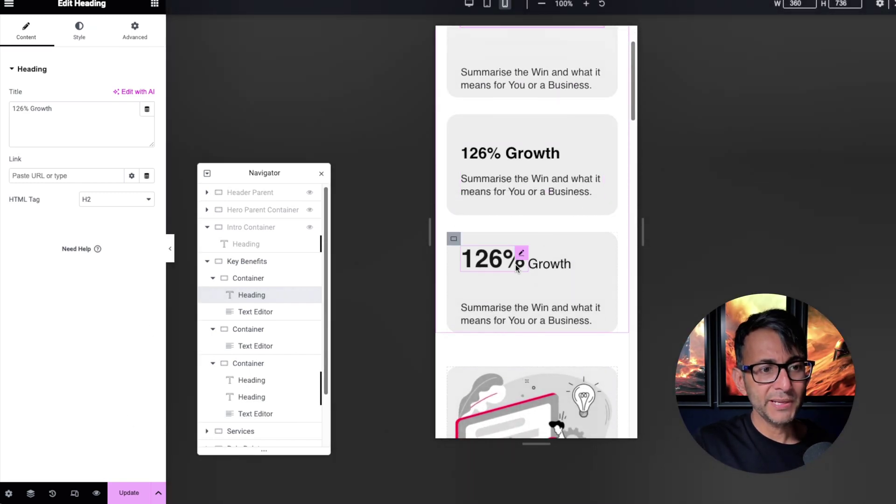
pyautogui.click(521, 255)
pyautogui.click(78, 32)
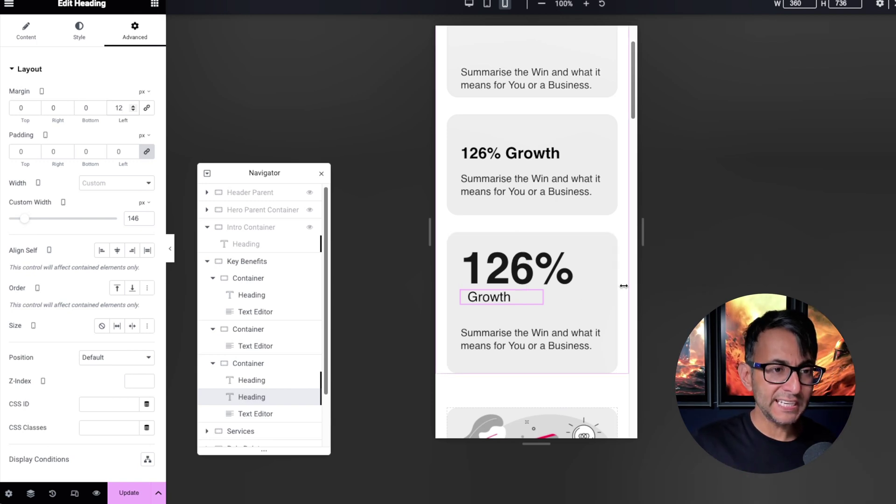
pyautogui.scroll(1, 579, 140)
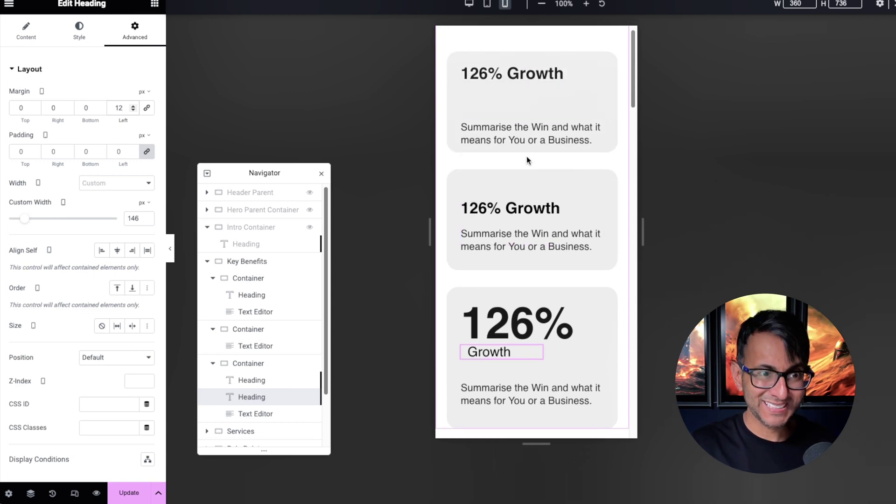